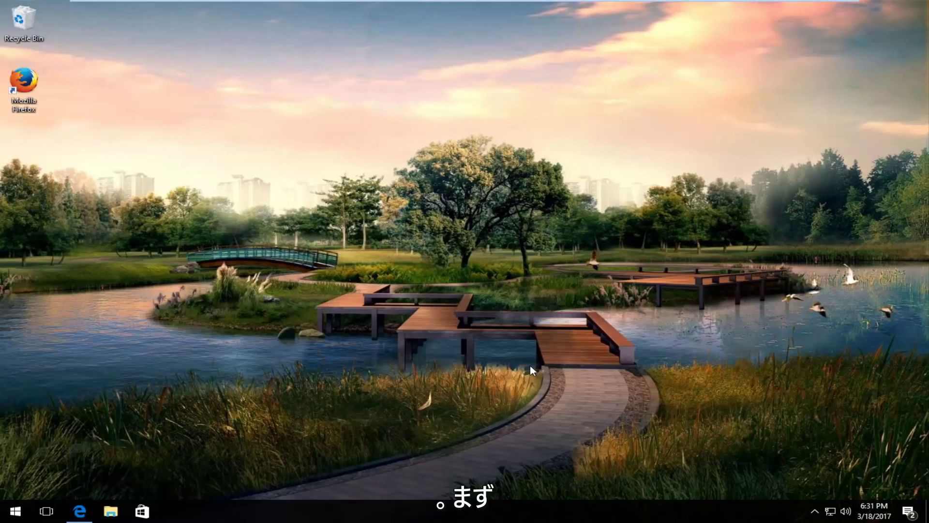
# - Open Edge on the Winaero Windows 7 games article, maximize it and scroll through it
pyautogui.click(76, 515)
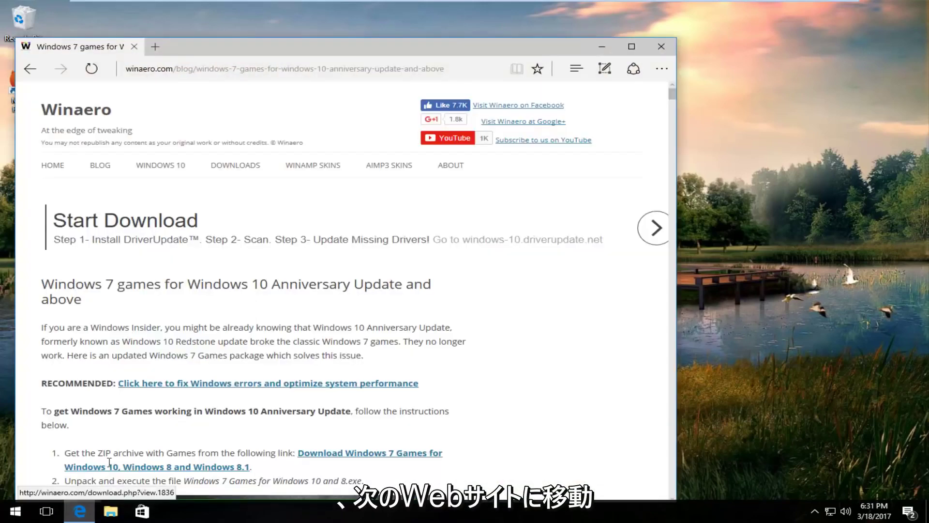
pyautogui.click(632, 46)
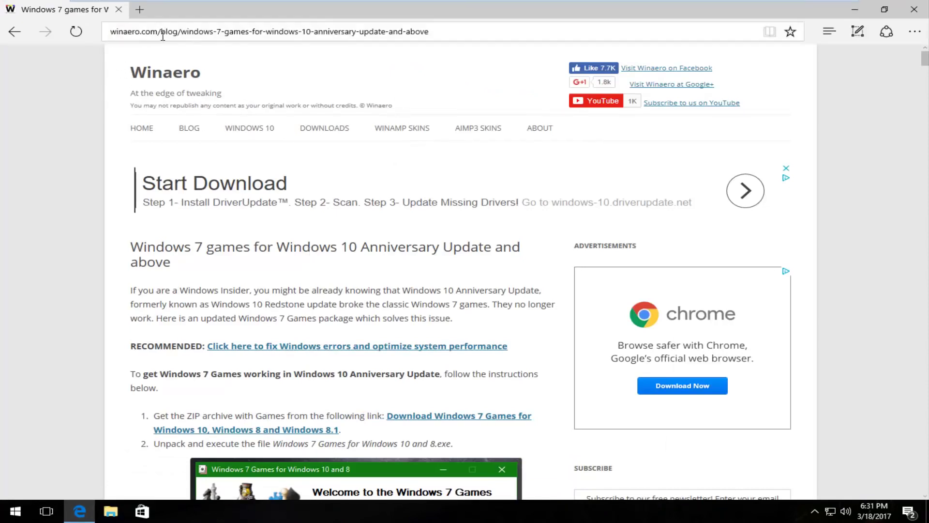
pyautogui.scroll(-2, 150, 150)
pyautogui.scroll(-4, 241, 103)
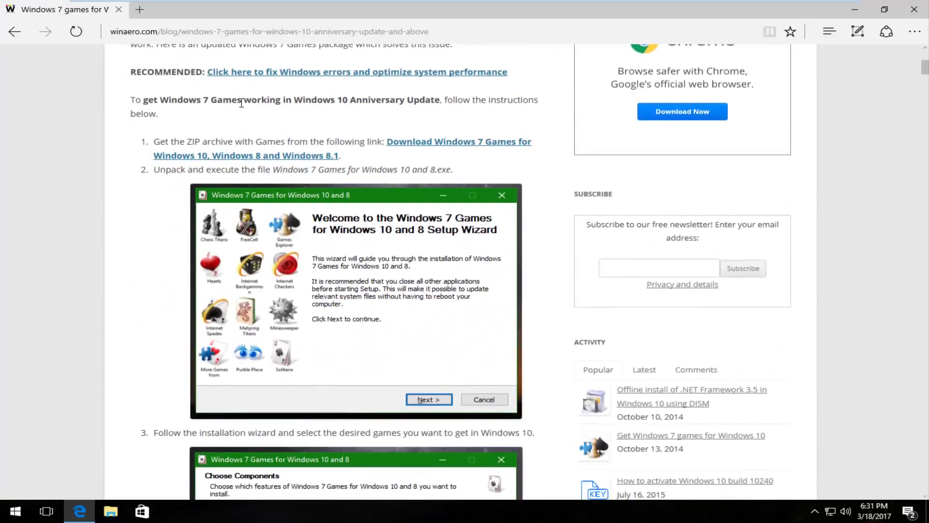
pyautogui.scroll(-2, 121, 297)
pyautogui.scroll(-2, 121, 298)
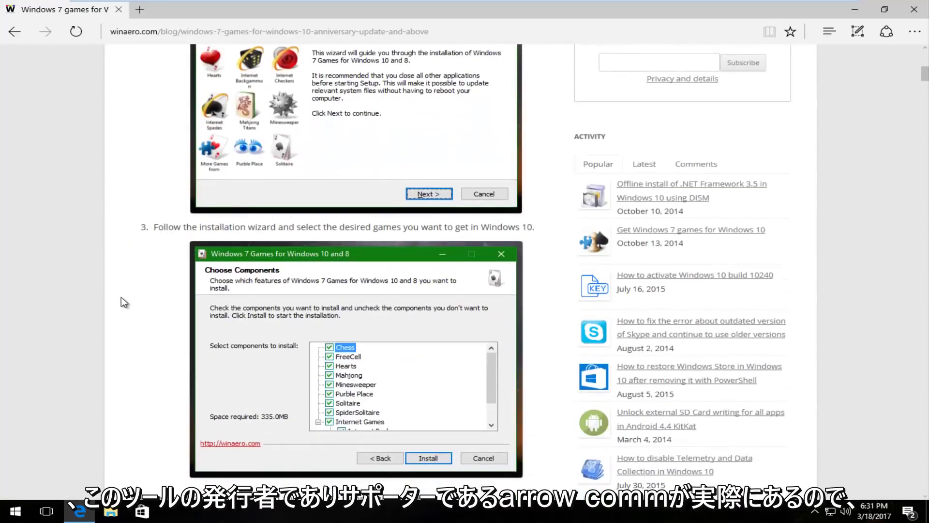
pyautogui.scroll(-7, 121, 297)
pyautogui.scroll(13, 121, 297)
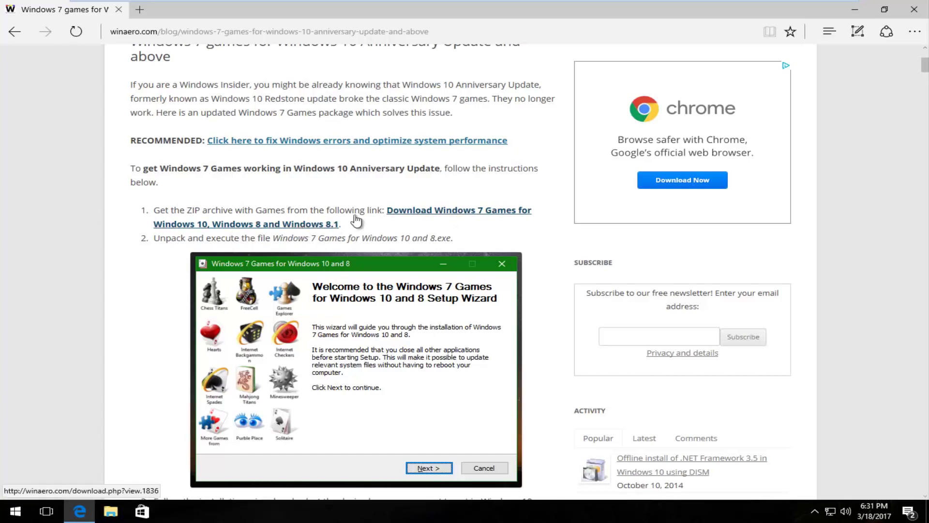
# - Follow the 'Download Windows 7 Games for Windows 10' link to the 146.66 MB download page
pyautogui.click(264, 226)
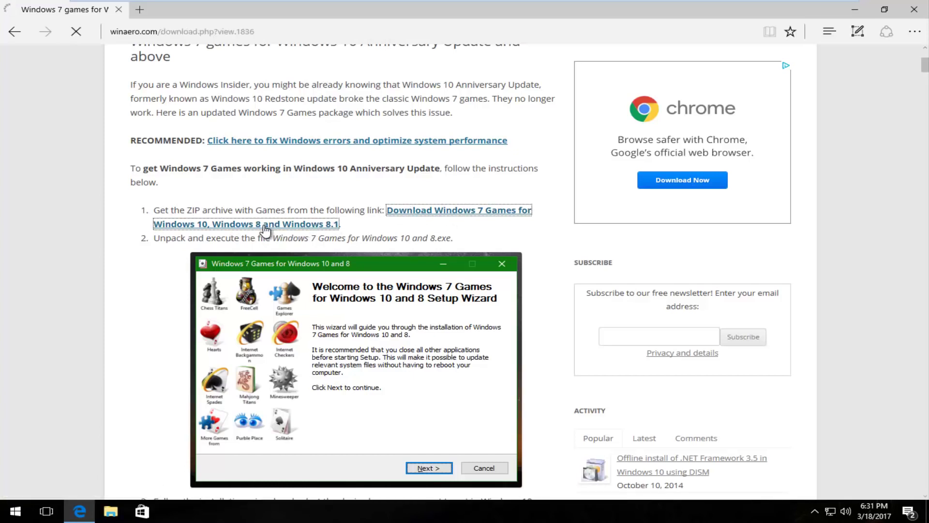
pyautogui.scroll(-5, 253, 227)
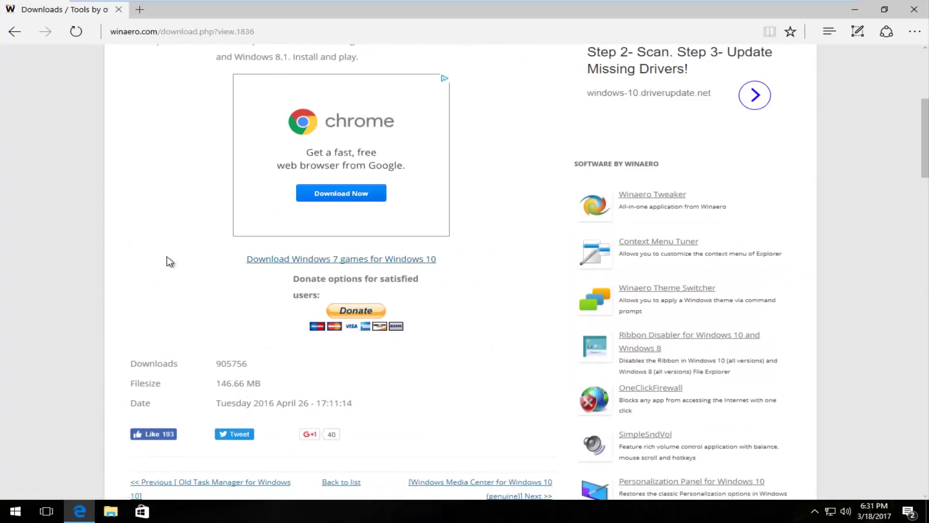
pyautogui.scroll(2, 164, 261)
pyautogui.scroll(-2, 163, 261)
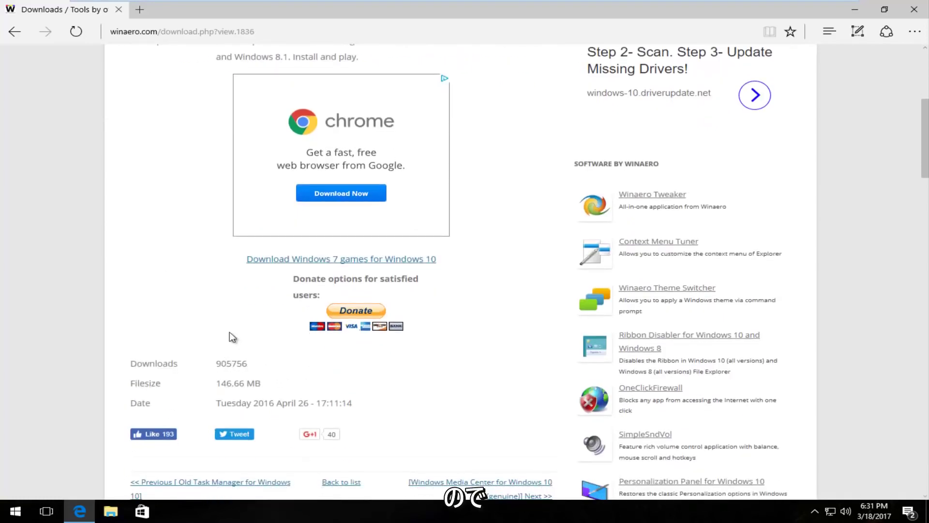
# - Download Win7Games4Win10_8_81_v2.zip and save it to the computer
pyautogui.click(352, 260)
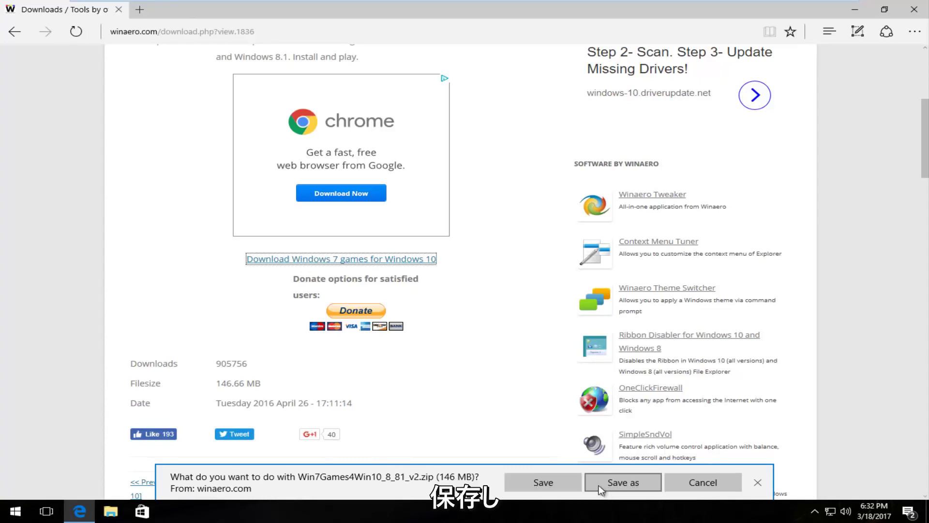
pyautogui.click(562, 484)
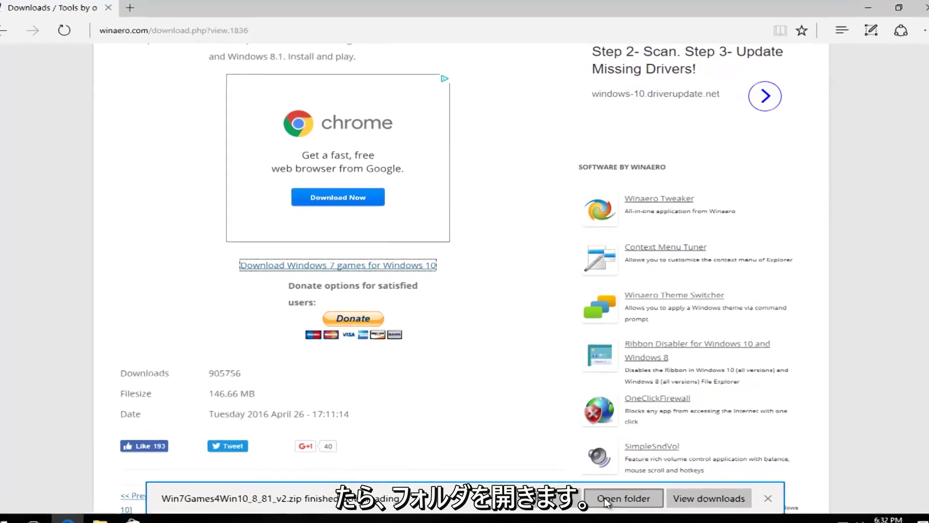
# - Open the downloaded Win7Games4Win10_8_81_v2.zip in File Explorer and launch its setup application
pyautogui.click(630, 513)
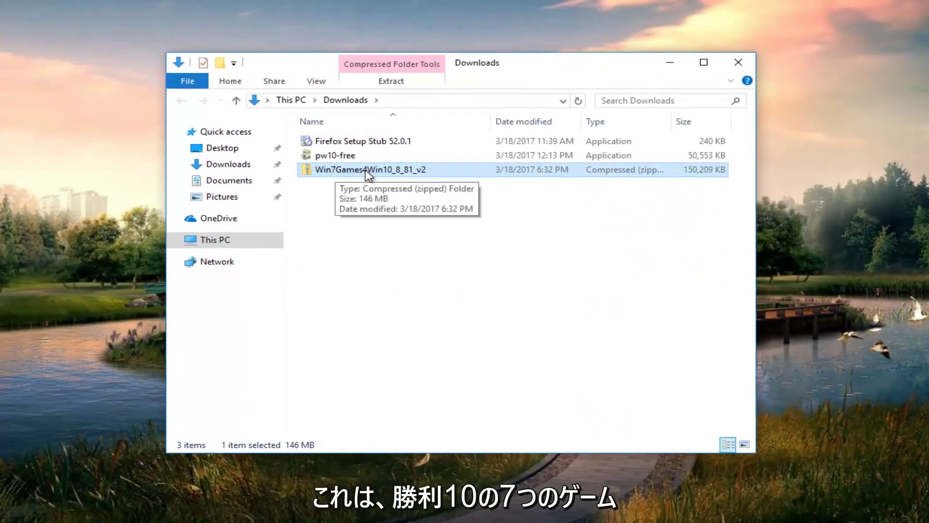
pyautogui.doubleClick(395, 168)
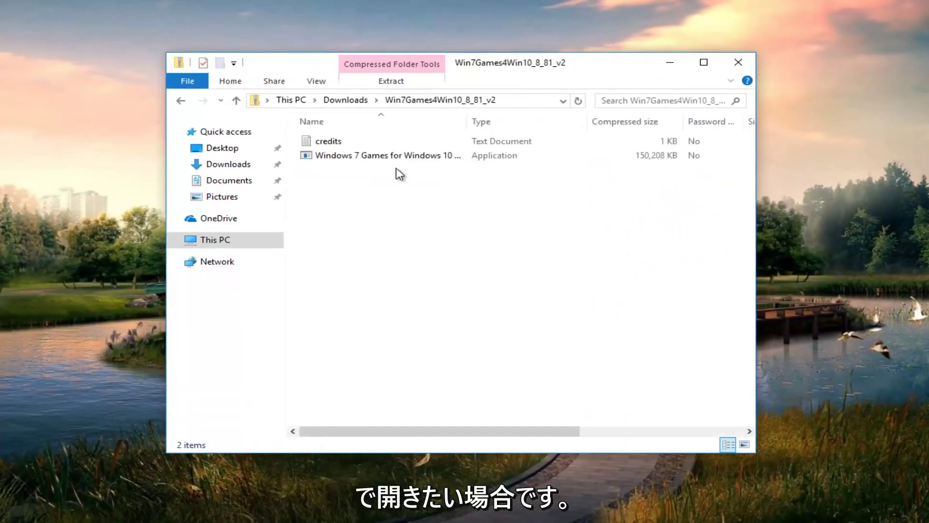
pyautogui.moveTo(467, 121); pyautogui.dragTo(540, 121)
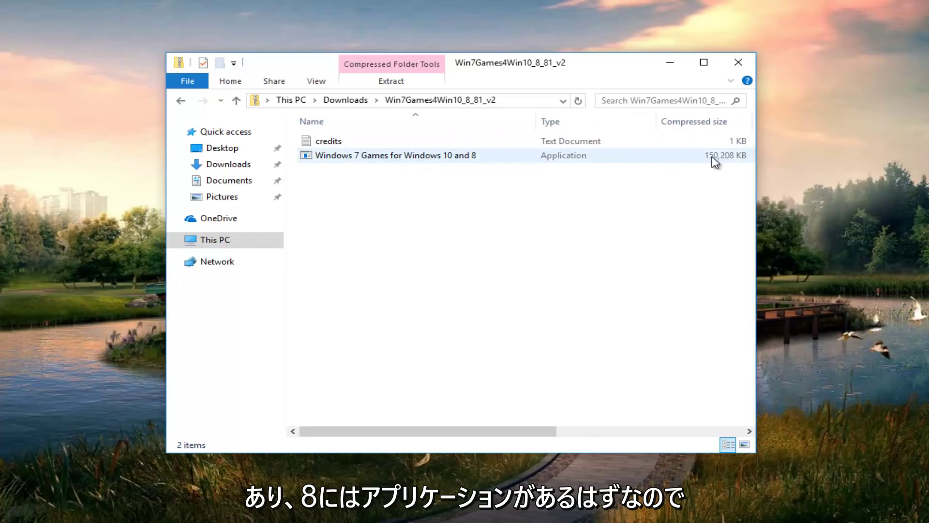
pyautogui.doubleClick(408, 159)
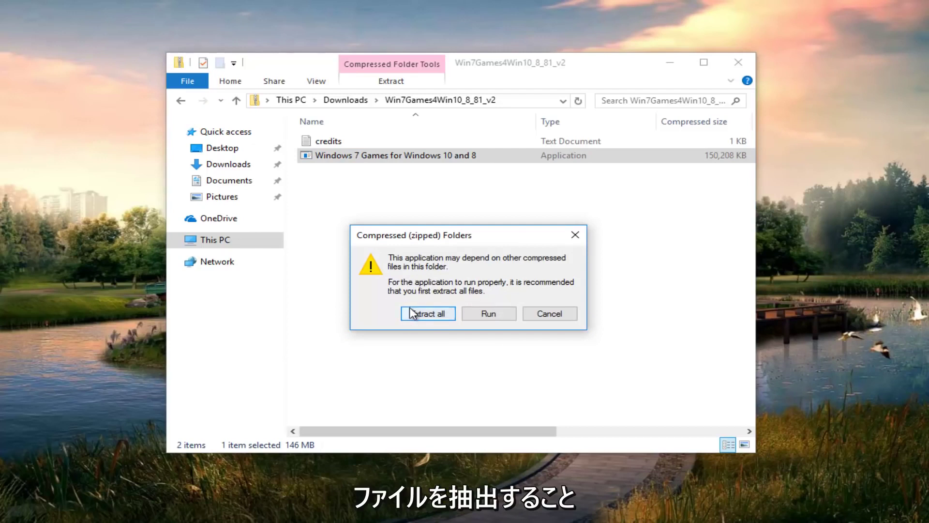
# - Run the setup directly from the zip, approve User Account Control, and minimize Explorer
pyautogui.click(484, 318)
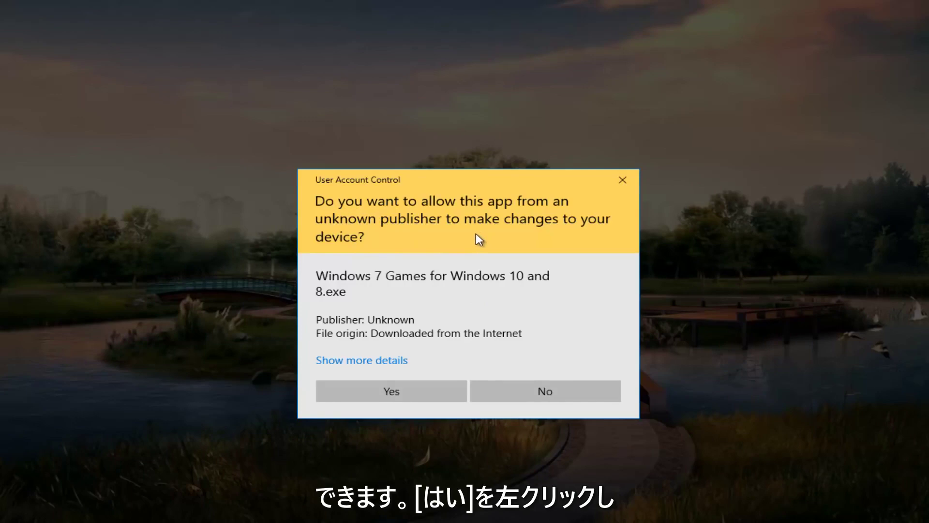
pyautogui.click(392, 393)
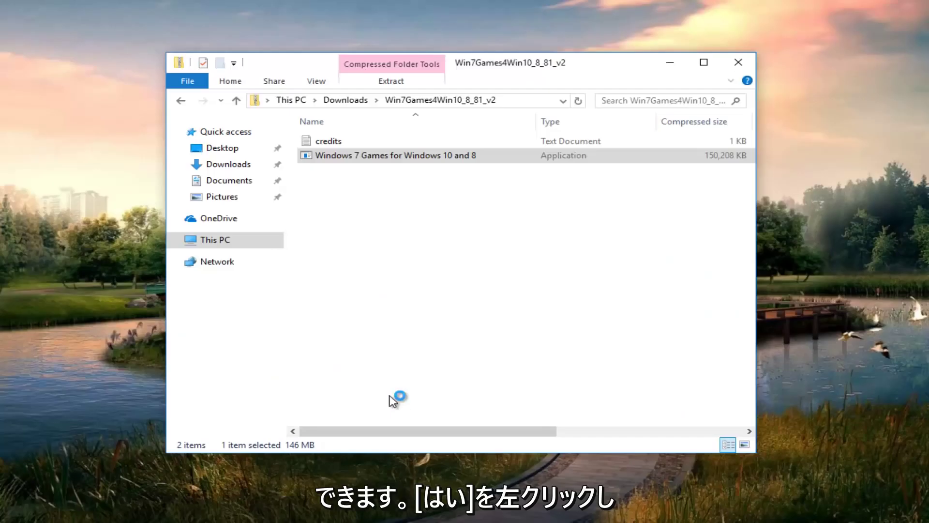
pyautogui.click(662, 63)
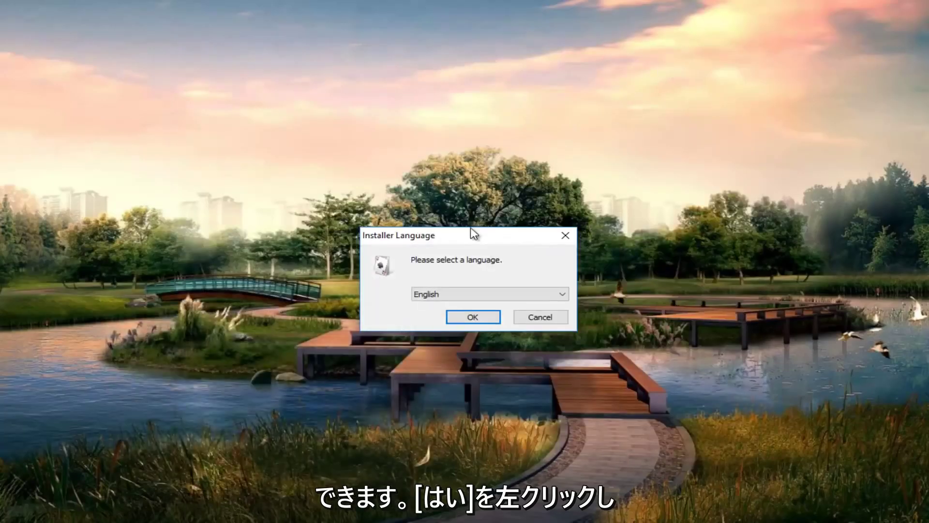
# - Confirm English as the installer language
pyautogui.click(438, 295)
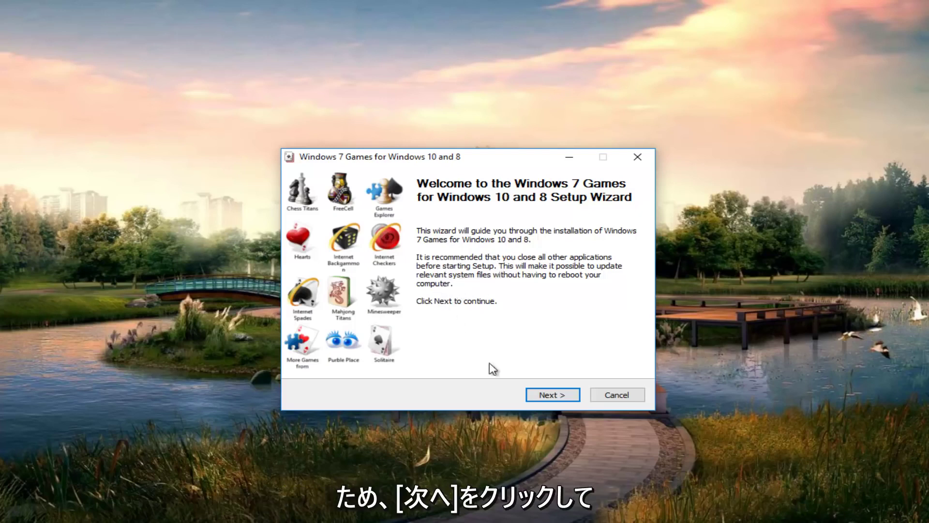
# - Install all listed games and decline the Winaero Tweaker offer
pyautogui.click(548, 399)
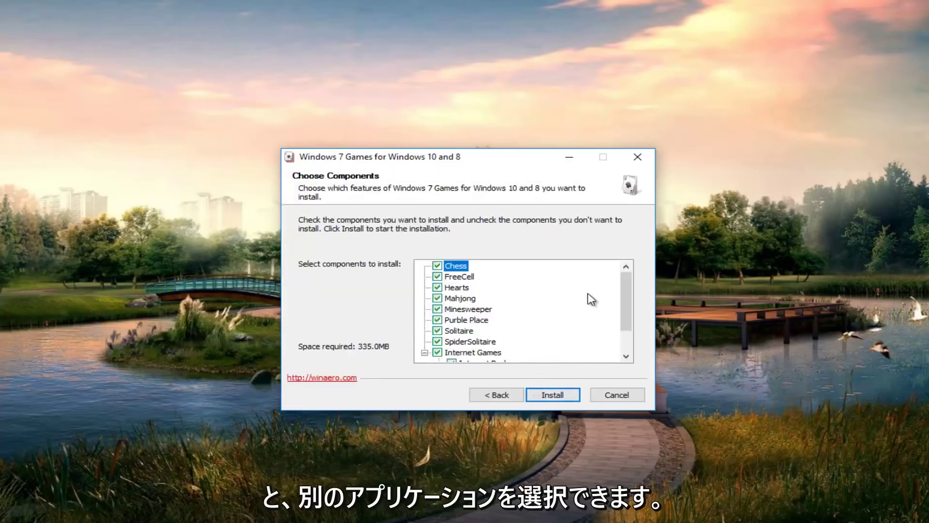
pyautogui.moveTo(624, 284)
pyautogui.mouseDown()
pyautogui.moveTo(623, 311)
pyautogui.moveTo(617, 279)
pyautogui.mouseUp()
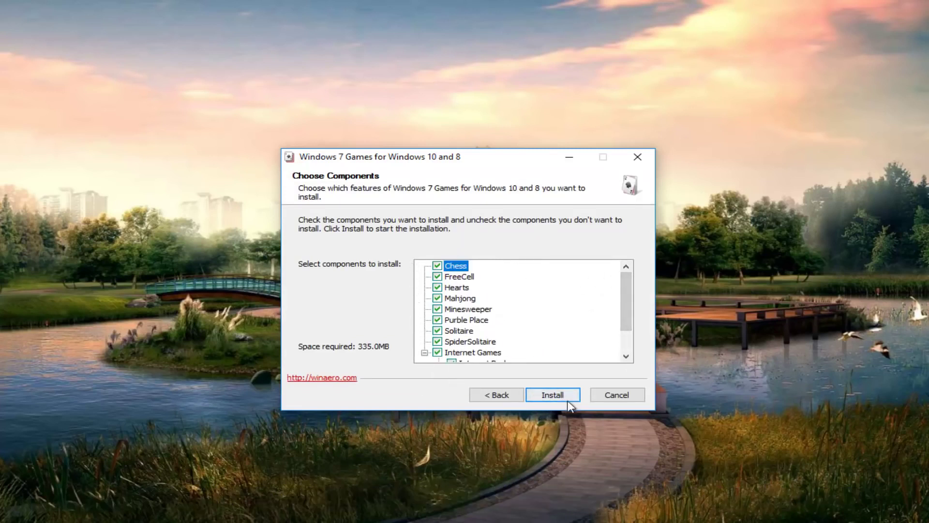
pyautogui.click(544, 397)
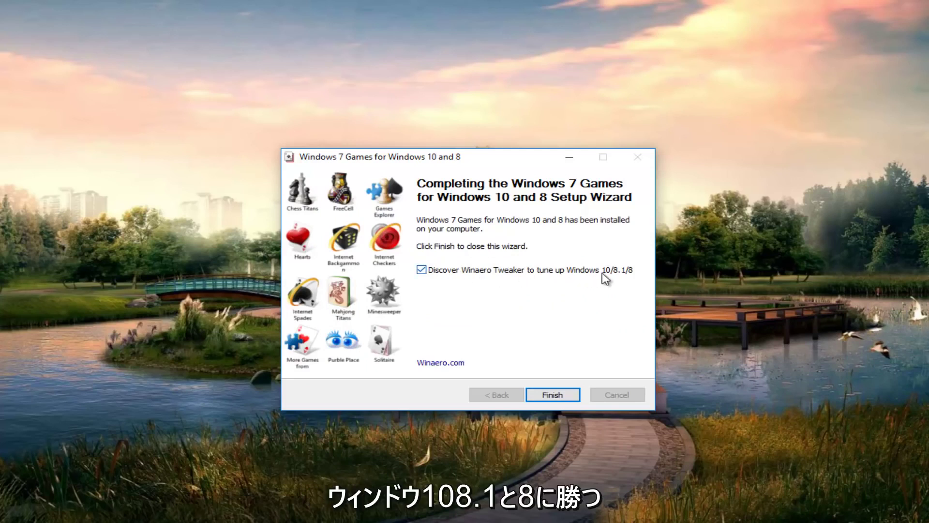
pyautogui.click(419, 270)
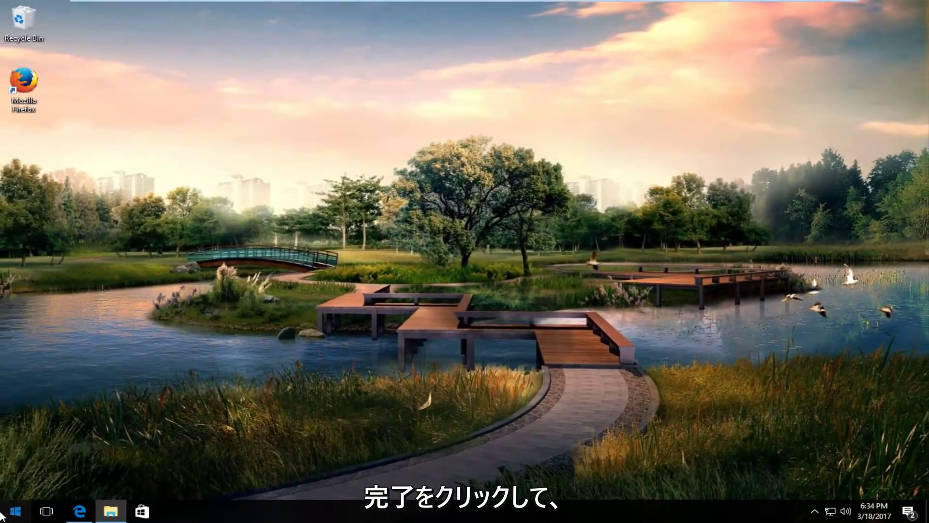
# - Search Start for 'solitaire', launch the classic Solitaire game, then close it
pyautogui.click(4, 514)
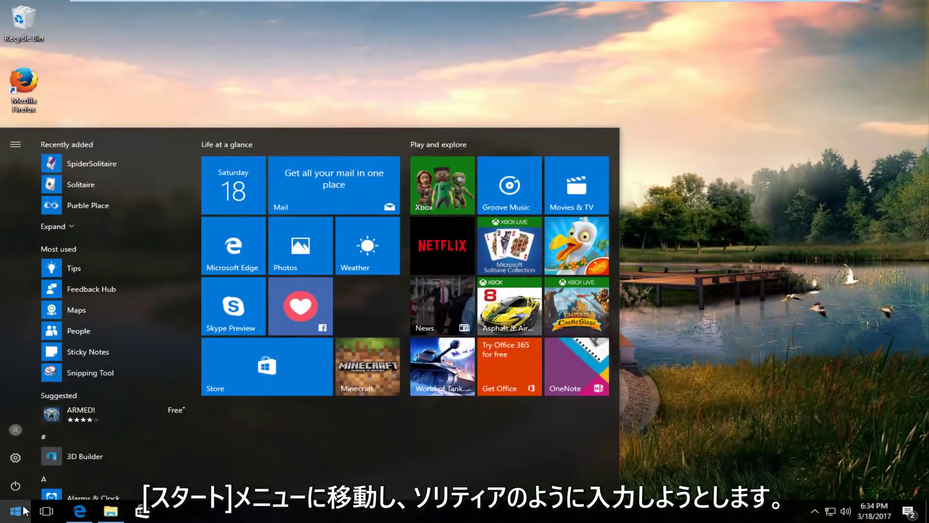
pyautogui.write('solit')
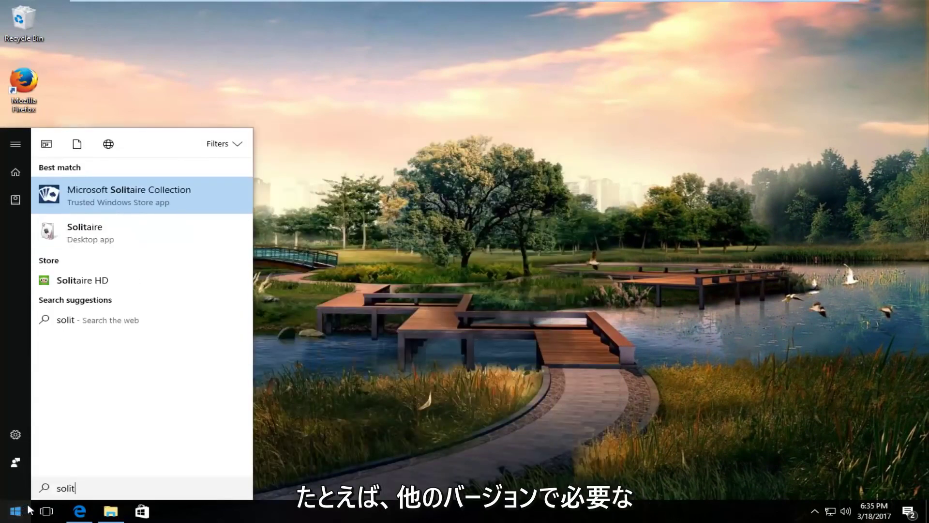
pyautogui.write('a')
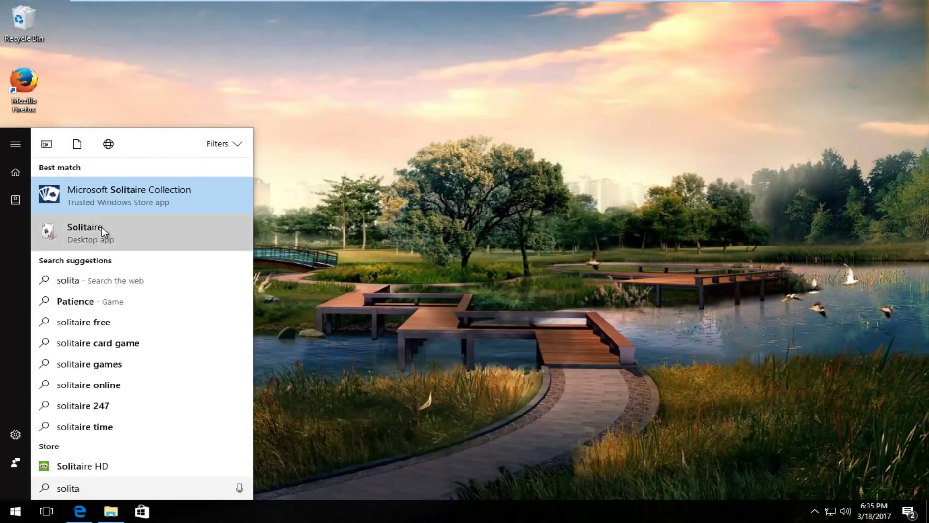
pyautogui.click(102, 227)
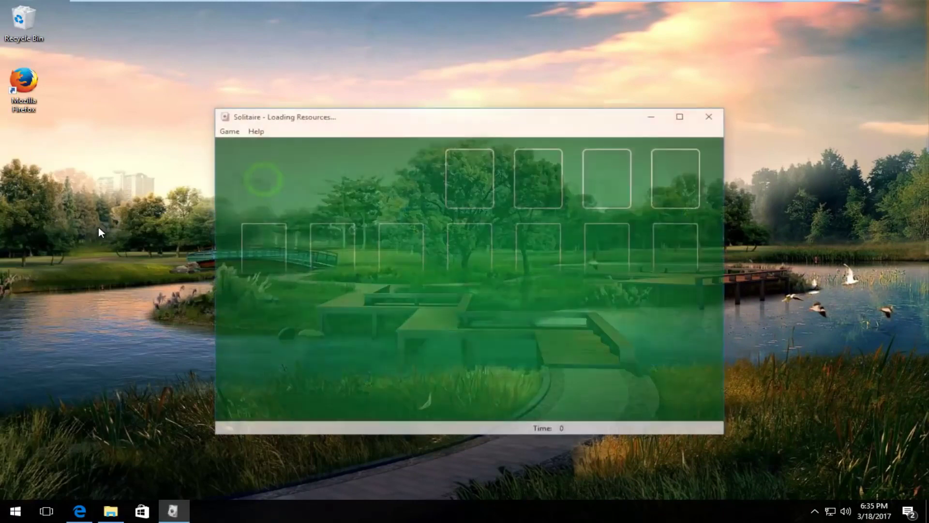
pyautogui.moveTo(340, 123); pyautogui.dragTo(356, 97)
pyautogui.click(730, 88)
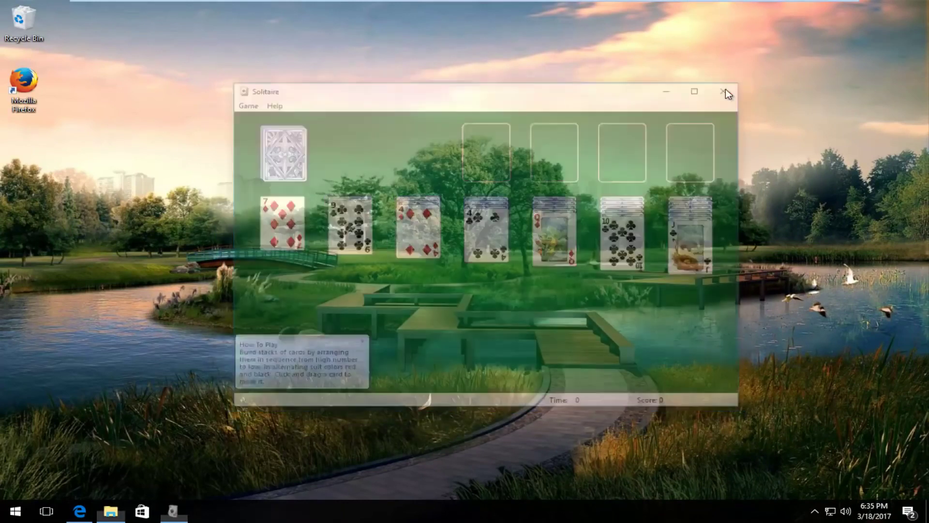
# - Search Start for Minesweeper, play a couple of tiles on a Beginner board, then close it
pyautogui.click(15, 511)
pyautogui.write('minesewee')
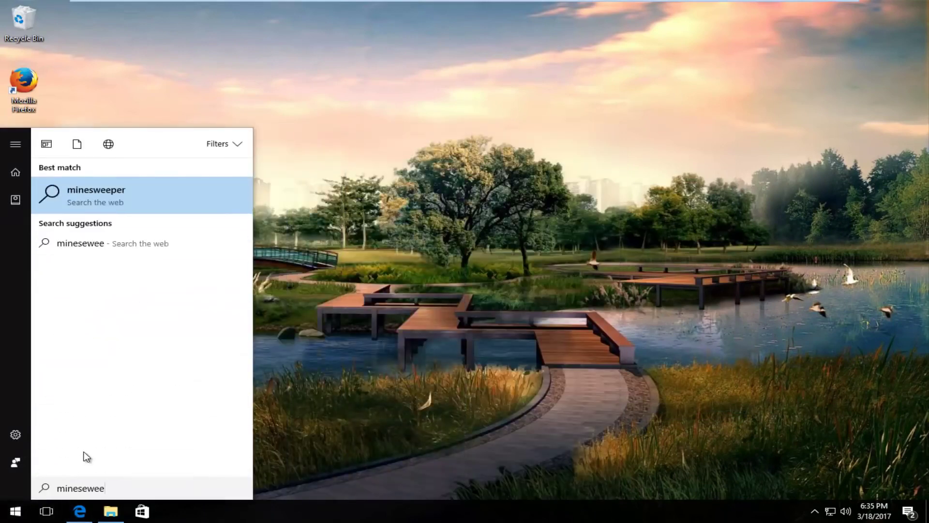
pyautogui.press('BackSpace')
pyautogui.press('BackSpace')
pyautogui.press('BackSpace')
pyautogui.press('BackSpace')
pyautogui.press('BackSpace')
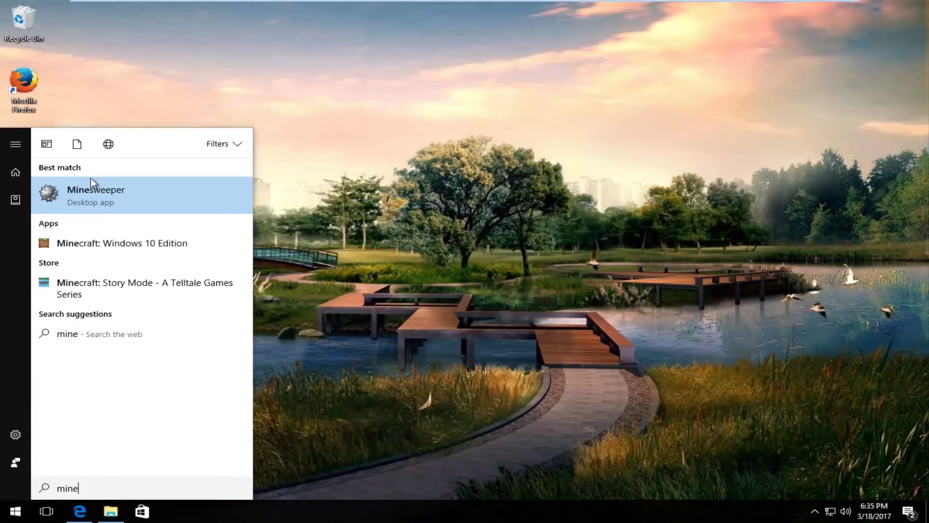
pyautogui.click(79, 207)
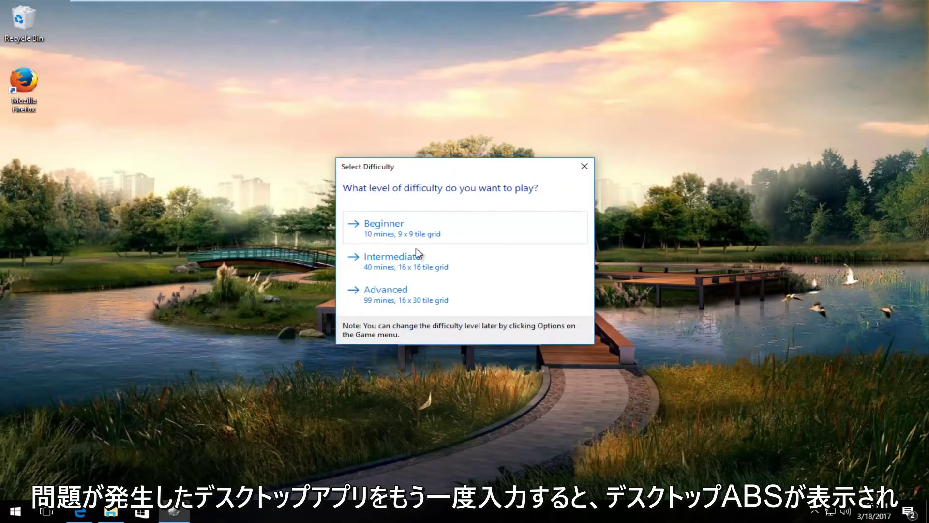
pyautogui.click(394, 236)
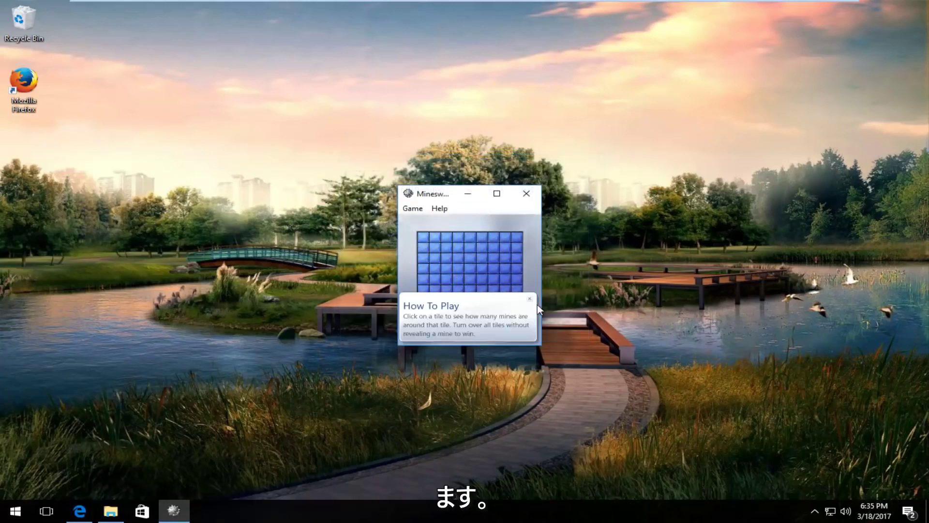
pyautogui.click(505, 269)
pyautogui.click(471, 289)
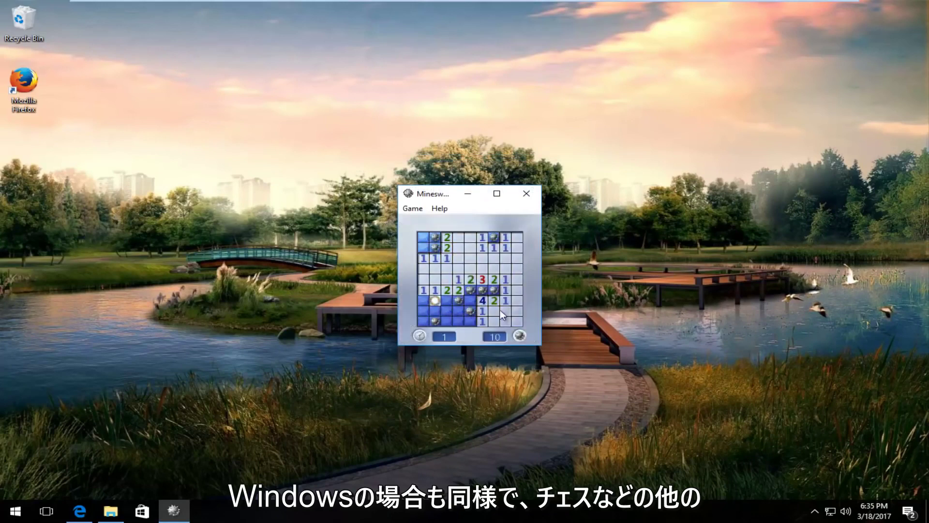
pyautogui.click(524, 193)
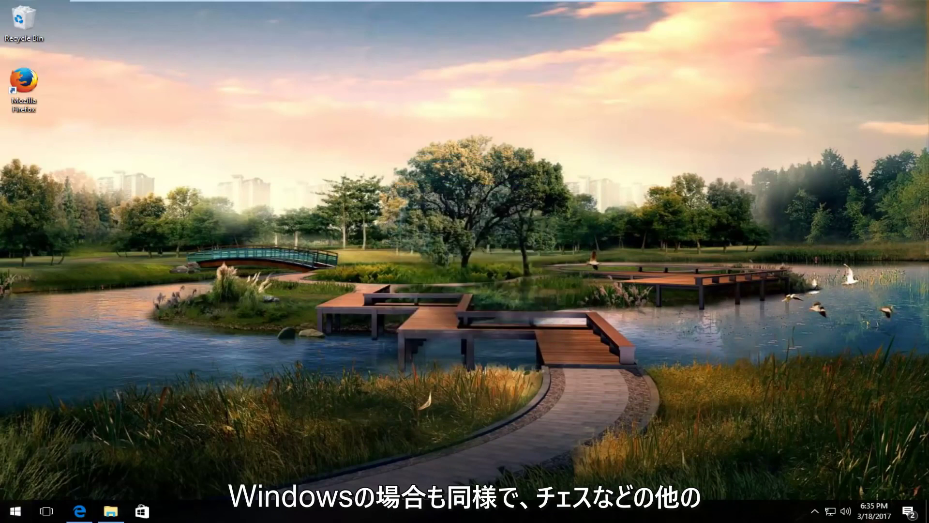
pyautogui.click(20, 513)
# - Search 'chess', launch Chess Titans, and dismiss the Select Difficulty dialog
pyautogui.write('chess')
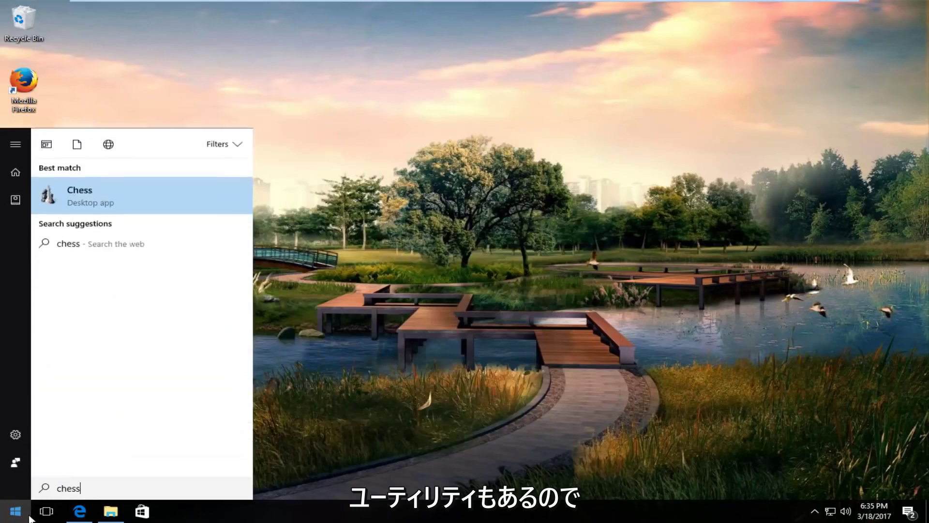
pyautogui.click(103, 199)
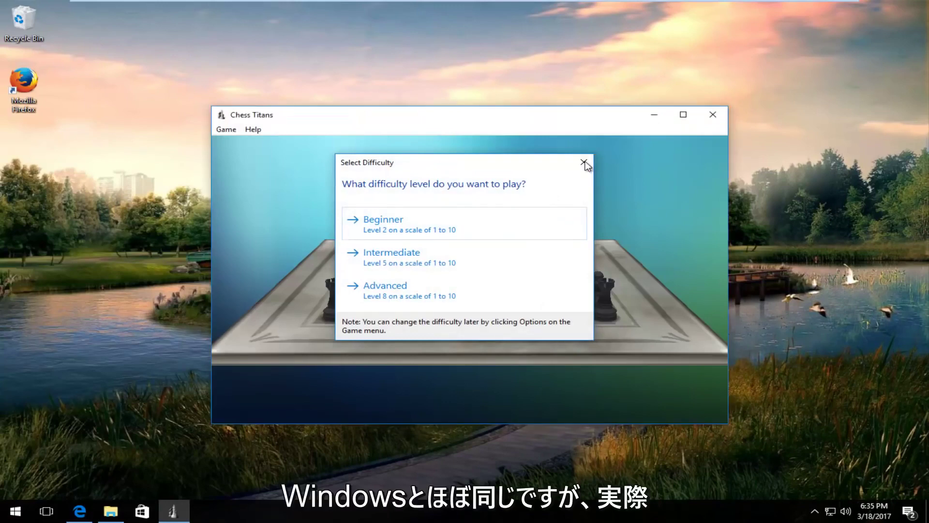
pyautogui.click(587, 162)
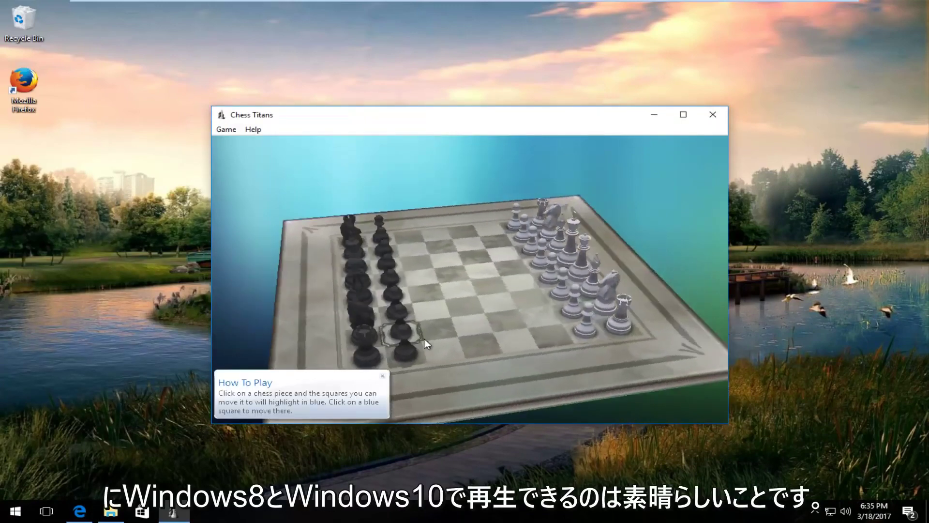
pyautogui.click(713, 114)
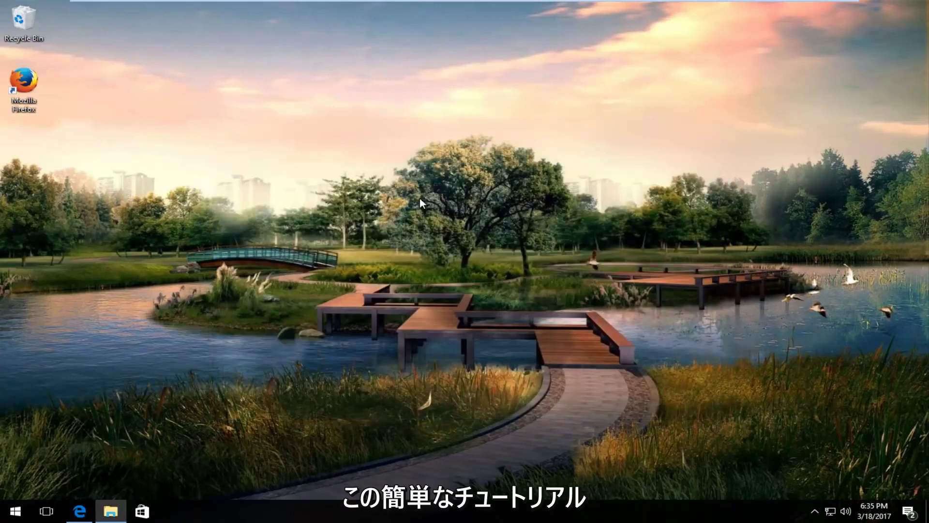